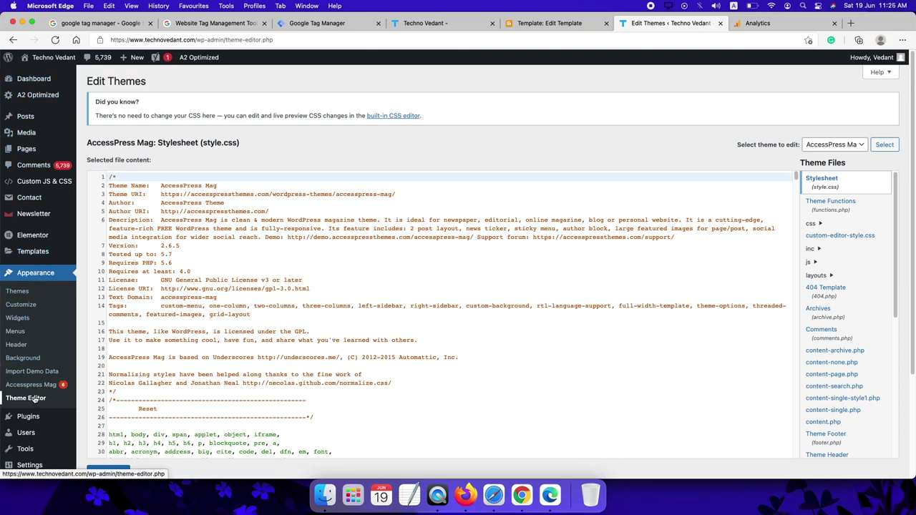
Open the AccessPress Mag theme's Theme Header file (header.php) for editing
scroll(851, 387, down, 2)
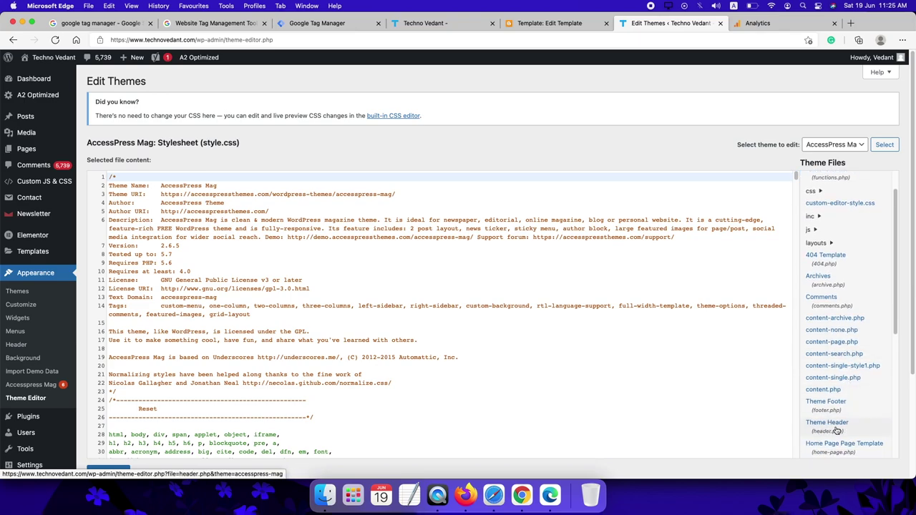
click(830, 426)
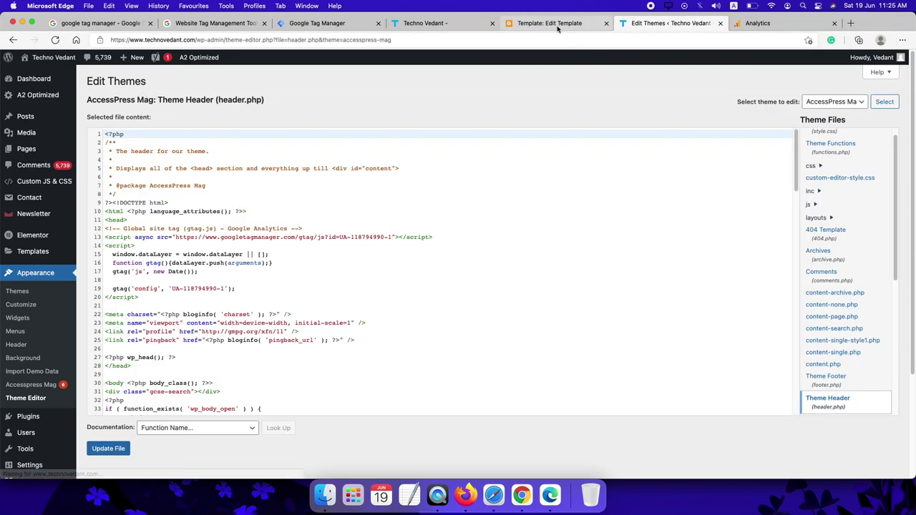
Switch to the Blogger template and paste the Google Tag Manager script snippet just below the opening <head> tag
click(559, 27)
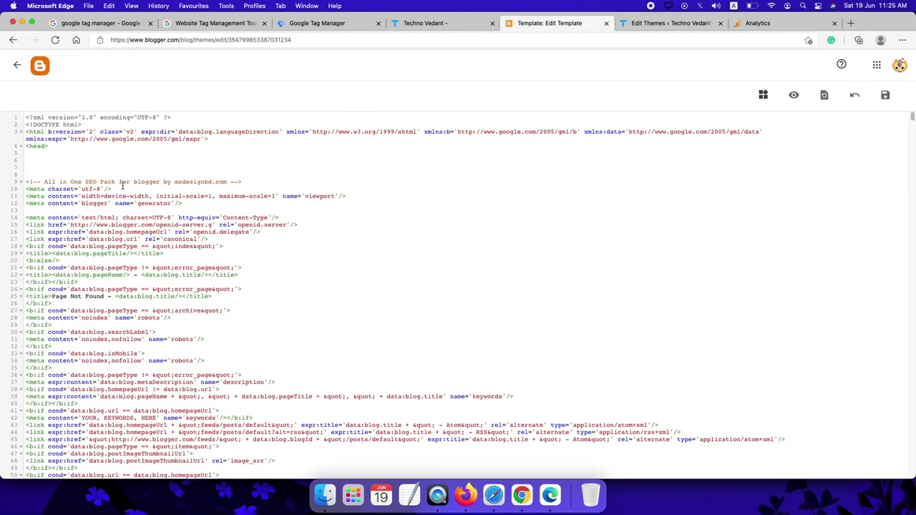
drag(60, 147, 19, 146)
click(44, 158)
text(<!-- Google Tag Manager --> <script>(function(w,d,s,l,i){w[l]=w[l]||[];w[l].push({'gtm.start': new Date().getTime(),event:'gtm.js'});var f=d.getElementsByTagName(s)[0], j=d.createElement(s),dl=l!='dataLayer'?'&l='+l:'';j.async=true;j.src= 'https://www.googletagmanager.com/gtm.js?id='+i+dl;f.parentNode.insertBefore(j,f); })(window,document,'script','dataLayer','GTM-PBCMQDV');</script> <!-- End Google Tag Manager -->)
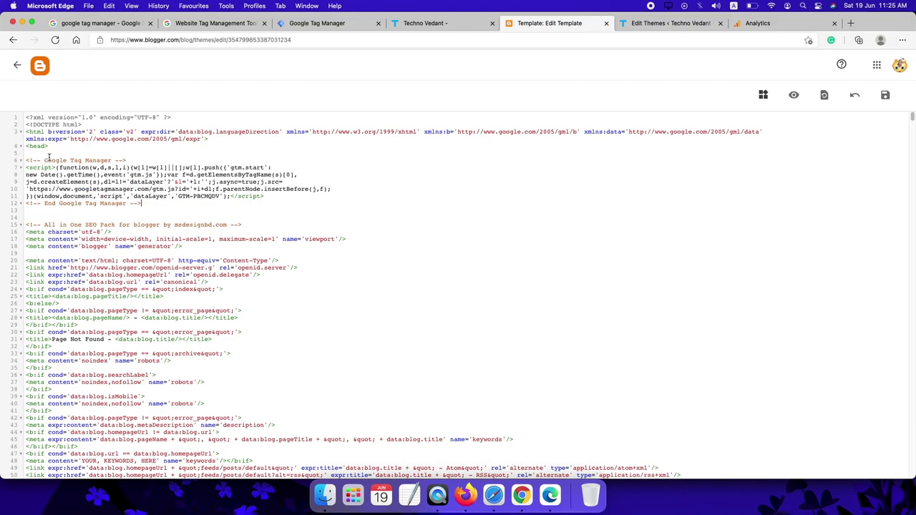
Return to the WordPress theme editor and paste the Google Tag Manager script snippet directly below <head> in header.php
click(650, 24)
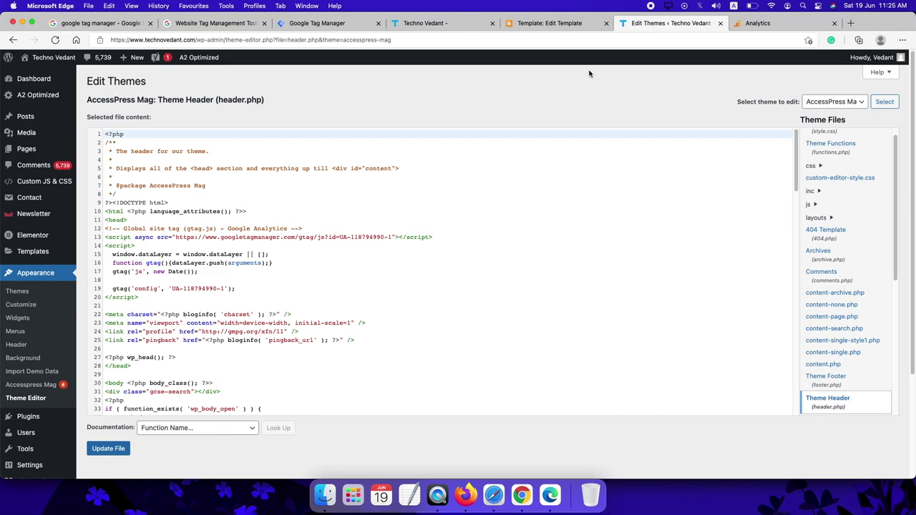
click(140, 220)
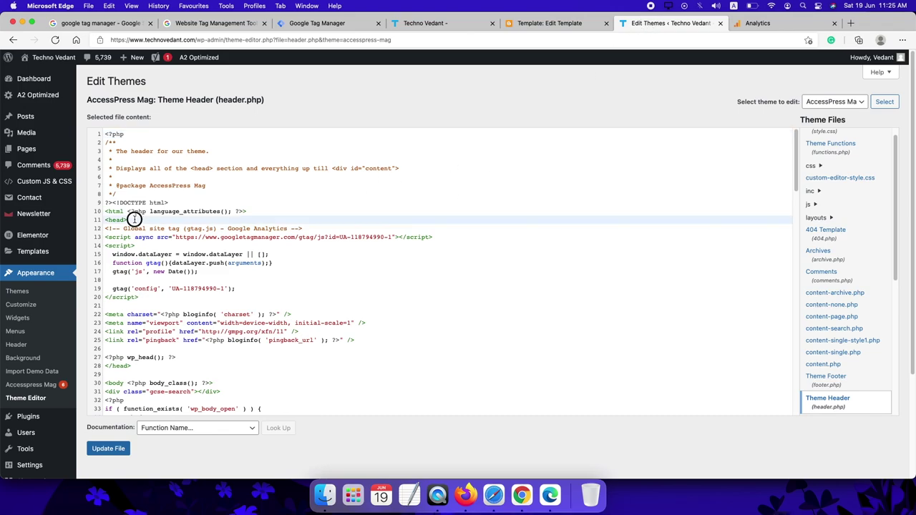
key(Return)
text(<!-- Google Tag Manager --> <script>(function(w,d,s,l,i){w[l]=w[l]||[];w[l].push({'gtm.start': new Date().getTime(),event:'gtm.js'});var f=d.getElementsByTagName(s)[0], j=d.createElement(s),dl=l!='dataLayer'?'&l='+l:'';j.async=true;j.src= 'https://www.googletagmanager.com/gtm.js?id='+i+dl;f.parentNode.insertBefore(j,f); })(window,document,'script','dataLayer','GTM-PBCMQDV');</script> <!-- End Google Tag Manager -->)
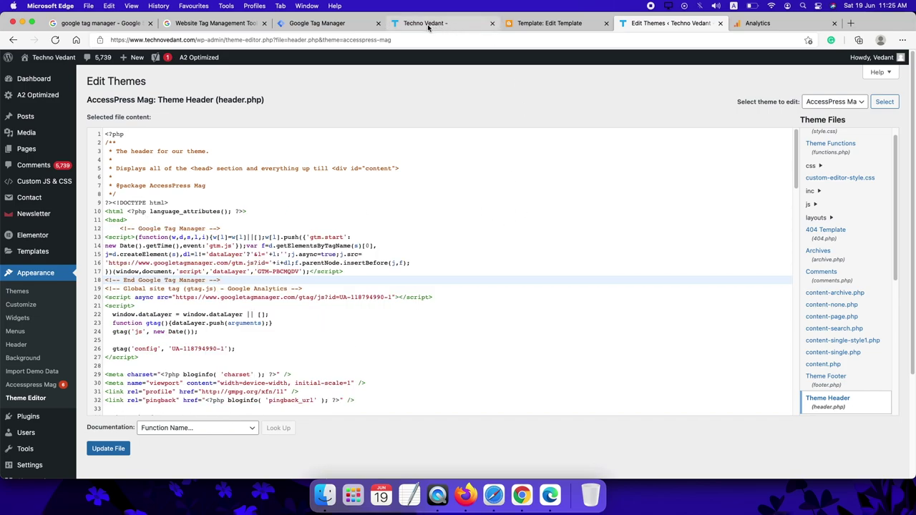
Copy the noscript snippet from Google Tag Manager and paste it right after the opening <body> tag in the Blogger template
key(super+3)
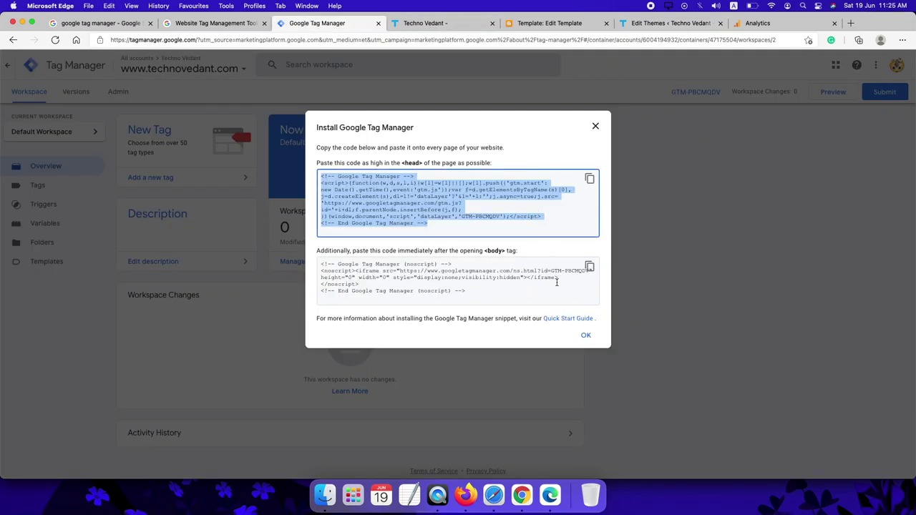
click(590, 268)
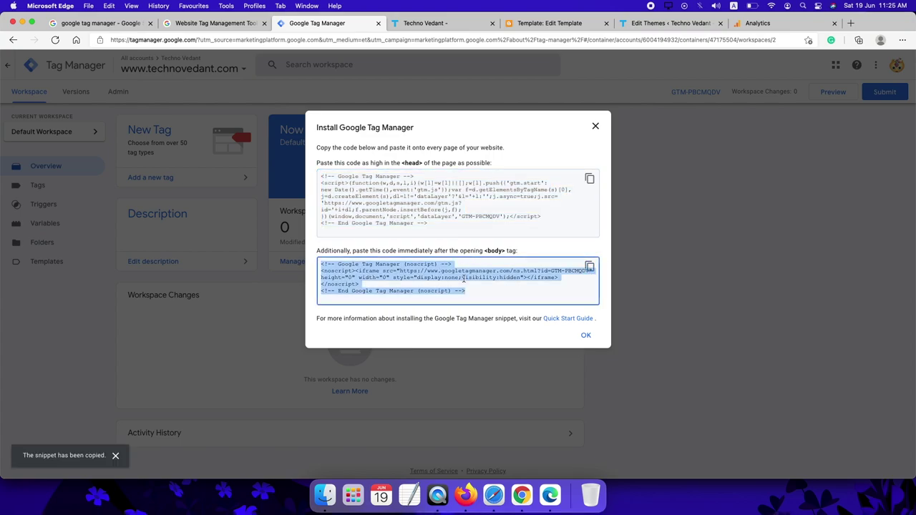
click(546, 23)
key(super+f)
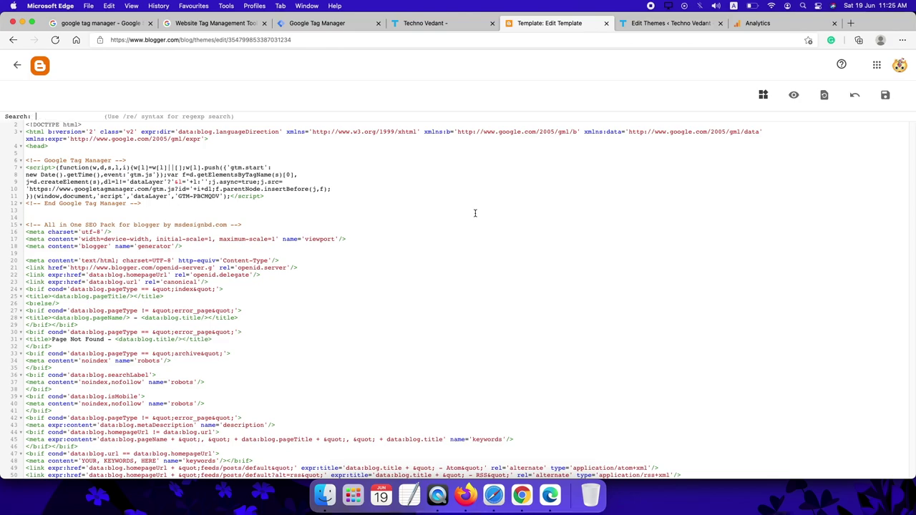
text(<body>)
key(Return)
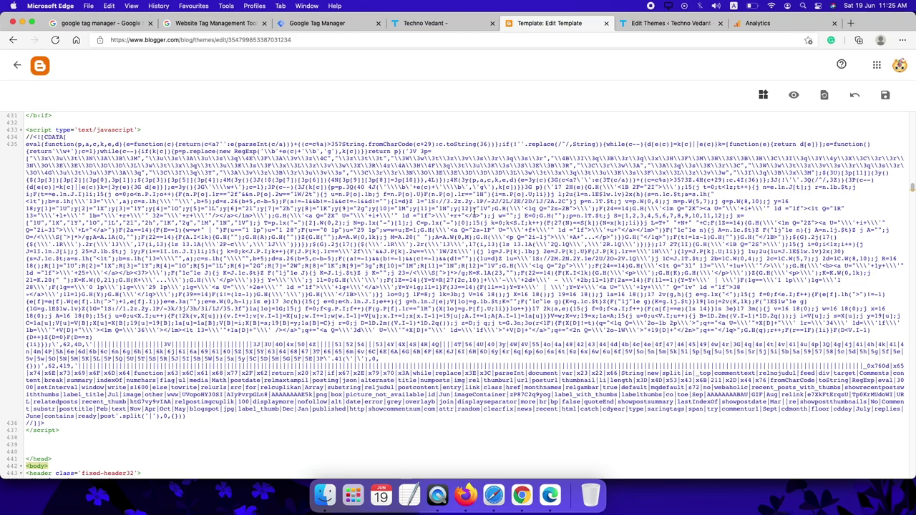
scroll(416, 380, down, 8)
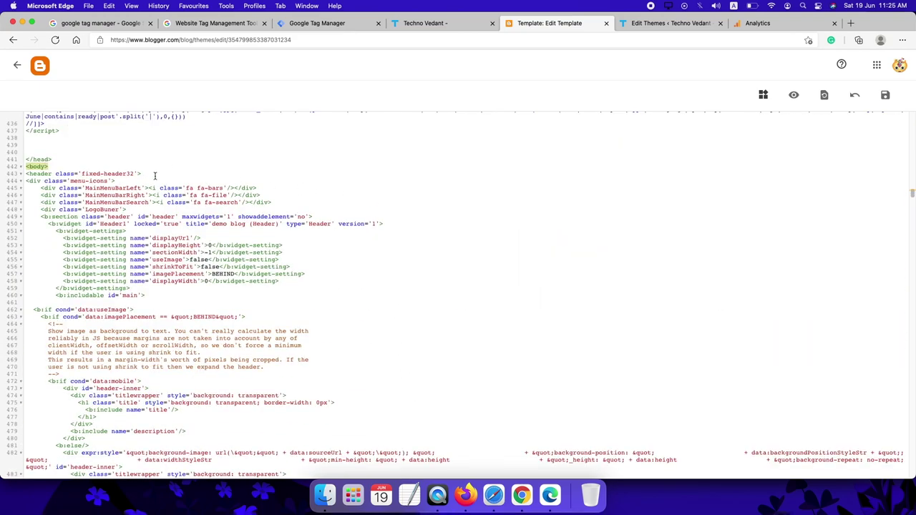
click(54, 167)
key(Return)
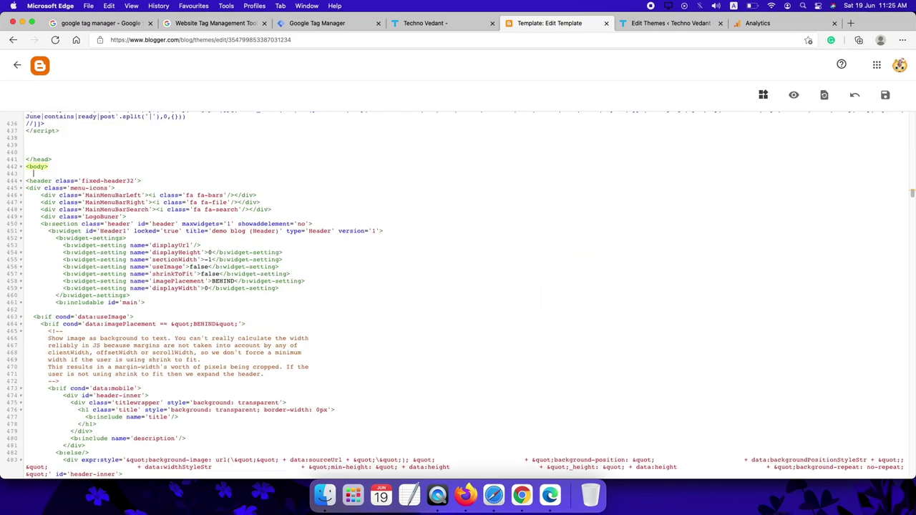
key(super+v)
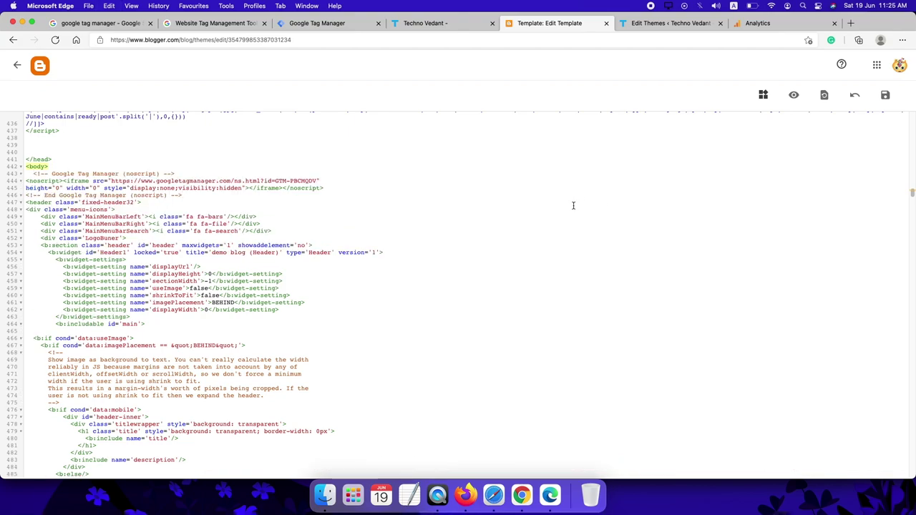
Paste the Google Tag Manager noscript snippet right after the opening body tag in WordPress's header.php and update the file
click(668, 23)
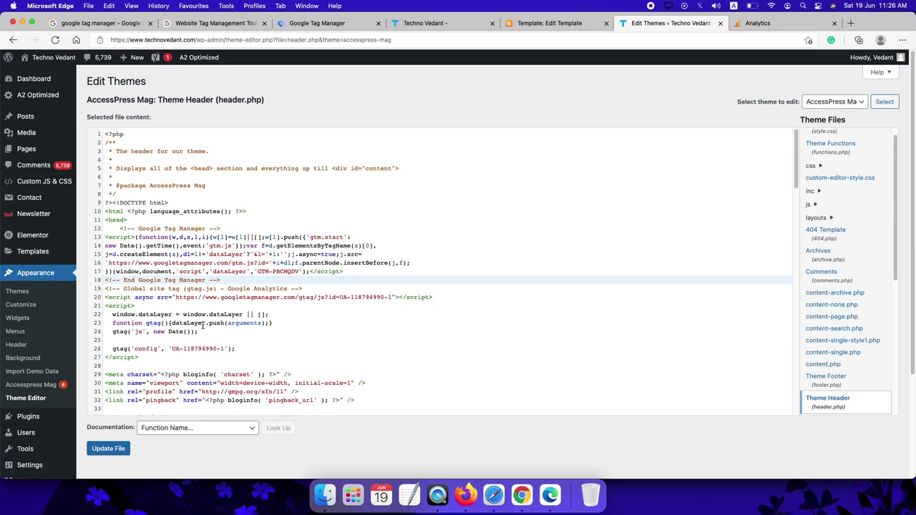
scroll(202, 326, down, 5)
drag(133, 285, 103, 283)
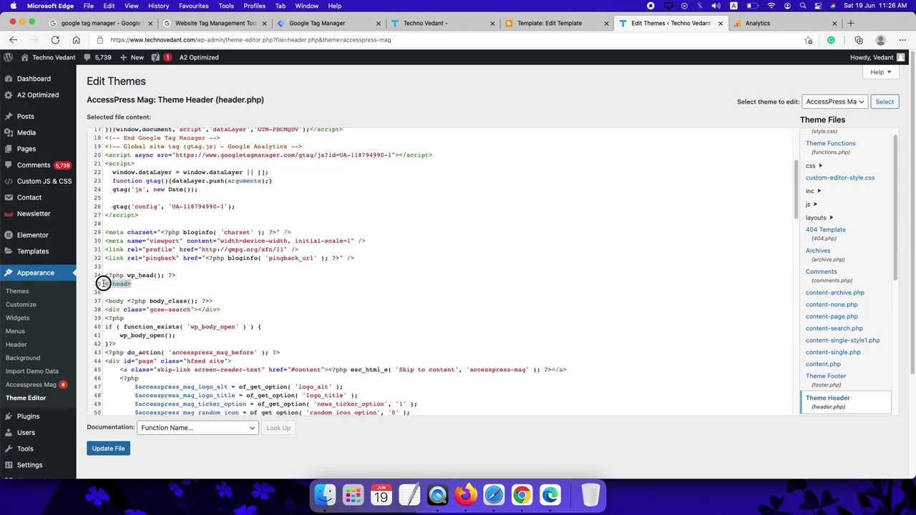
drag(214, 301, 104, 301)
click(221, 301)
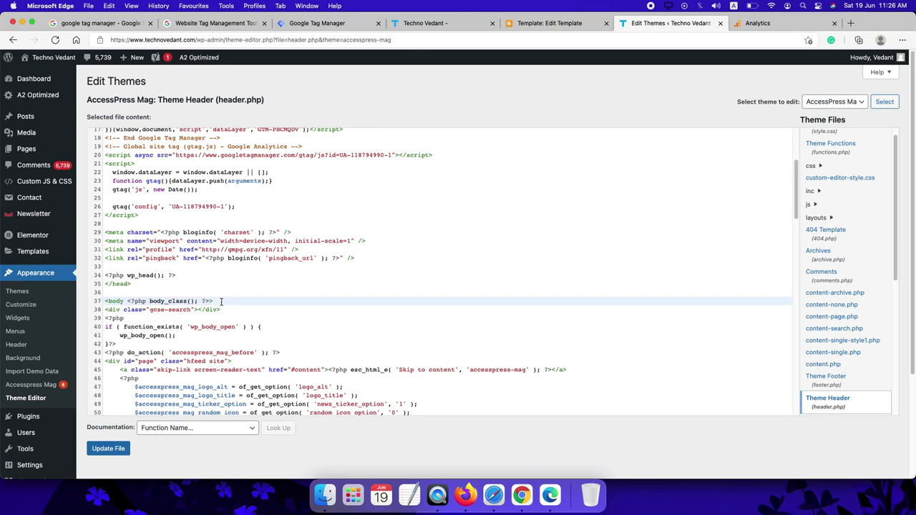
key(Return)
key(super+v)
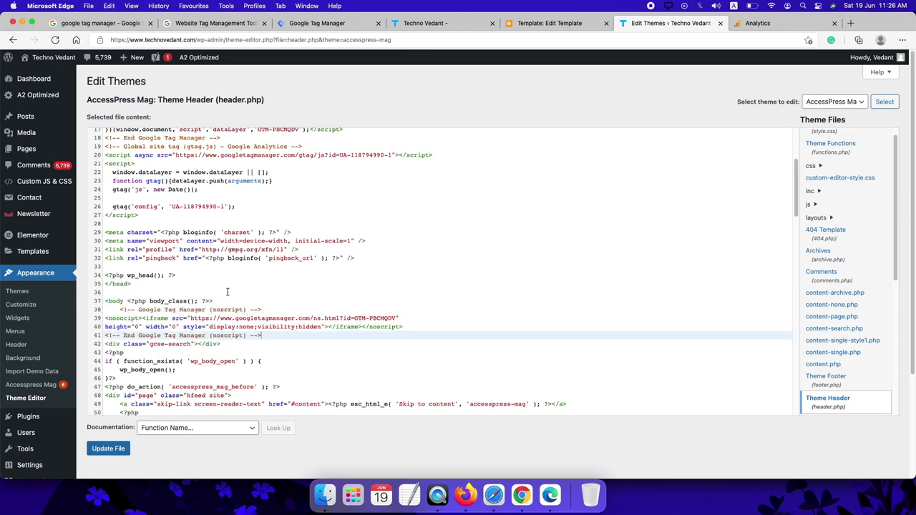
click(111, 448)
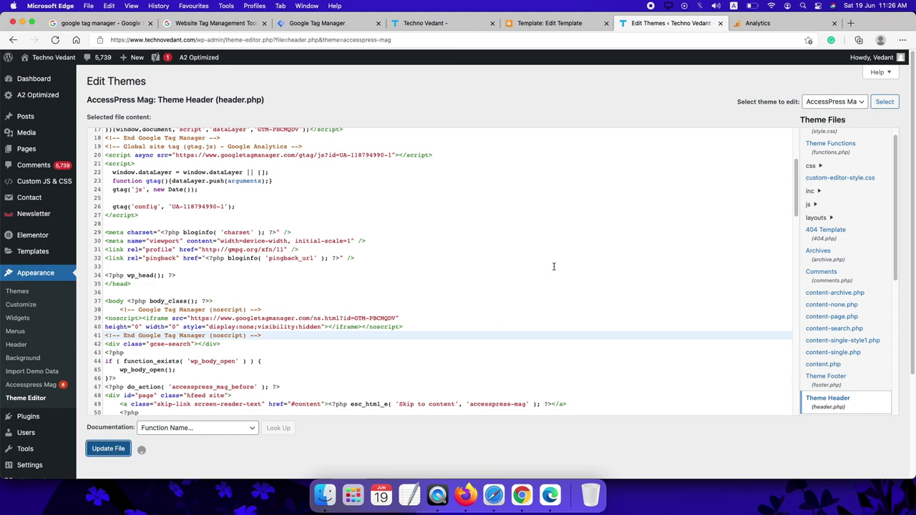
drag(165, 451, 86, 451)
click(192, 460)
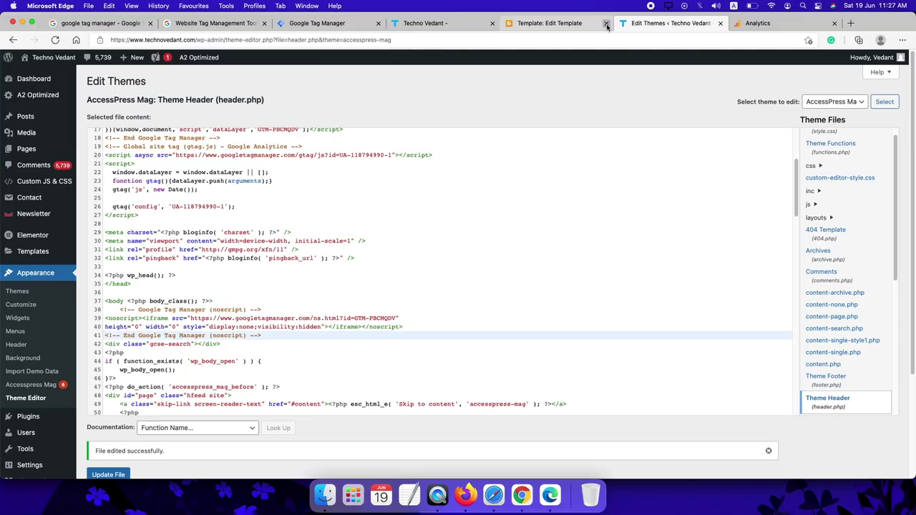
Return to Google Tag Manager, dismiss the installation instructions, and publish the container with the version name and description left blank
click(334, 23)
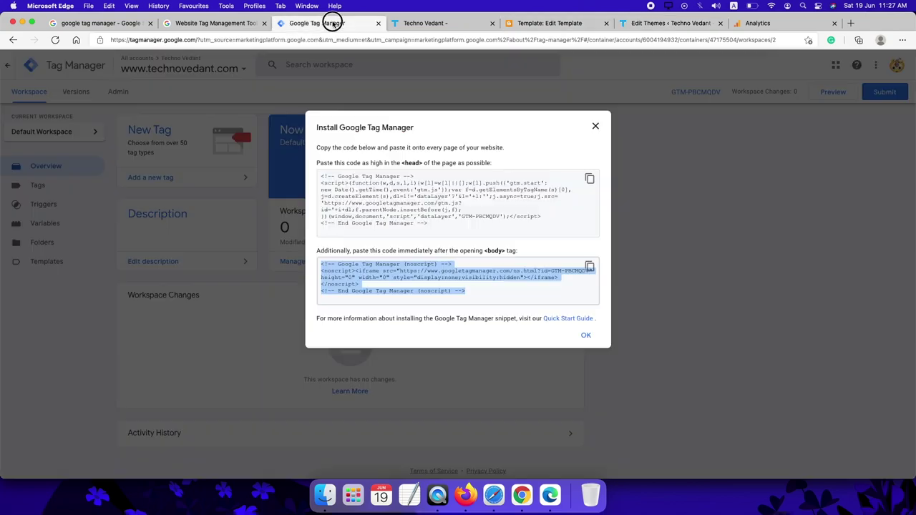
click(585, 336)
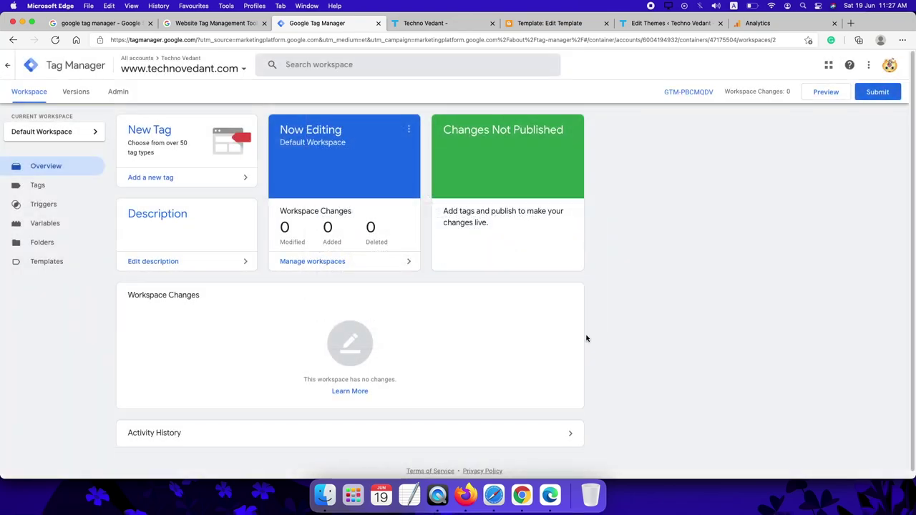
click(877, 93)
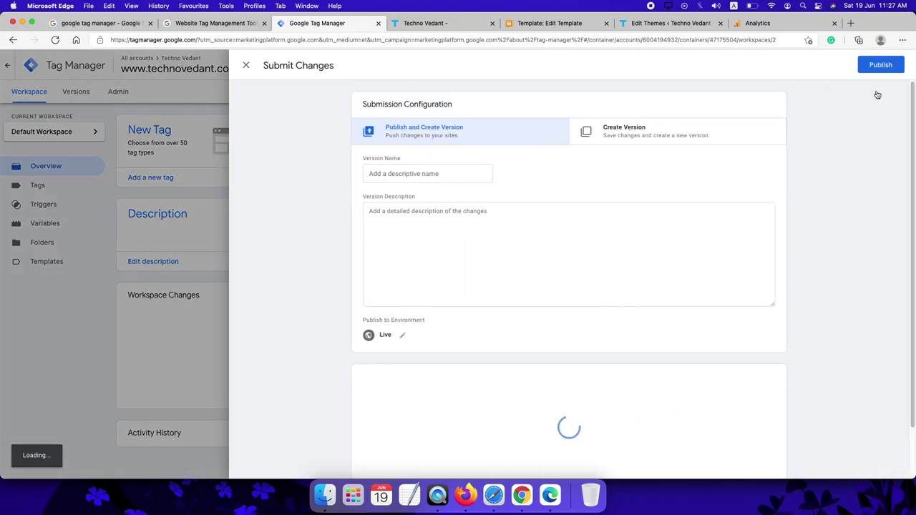
click(883, 66)
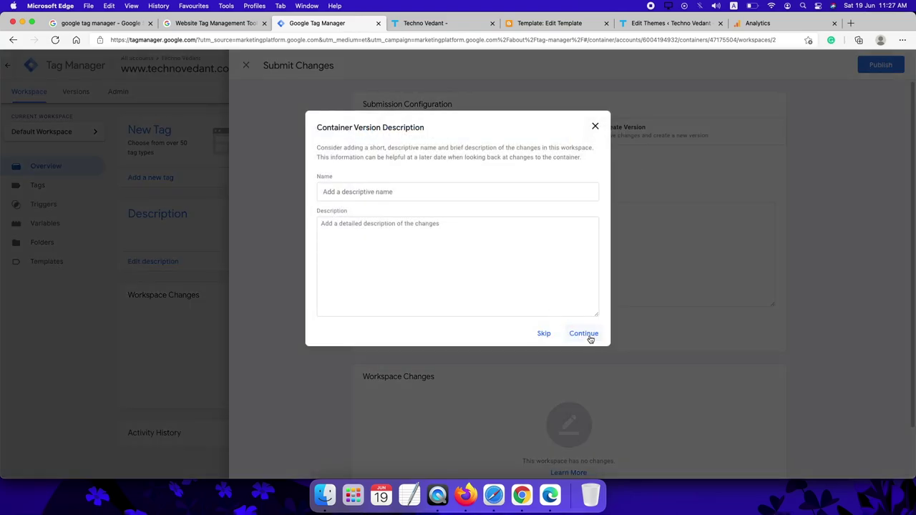
click(583, 334)
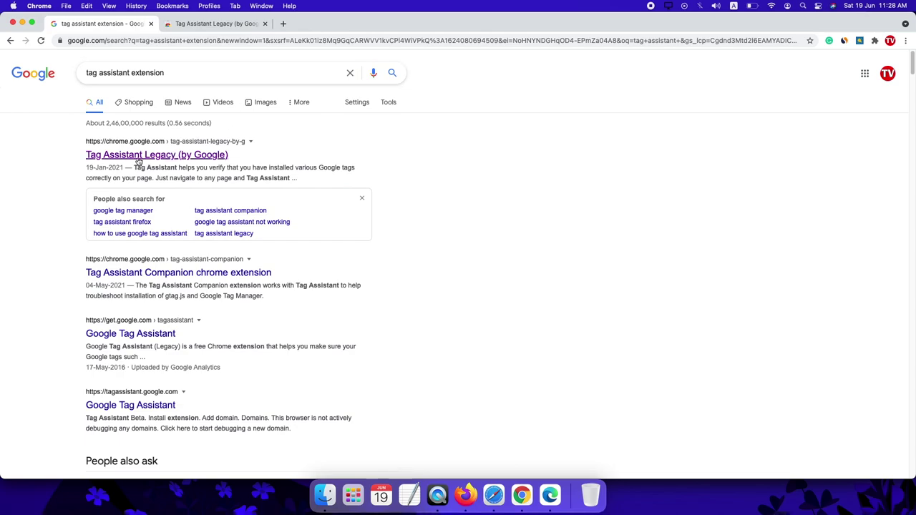
In Chrome, install the Tag Assistant Legacy (by Google) extension from the Chrome Web Store
click(205, 25)
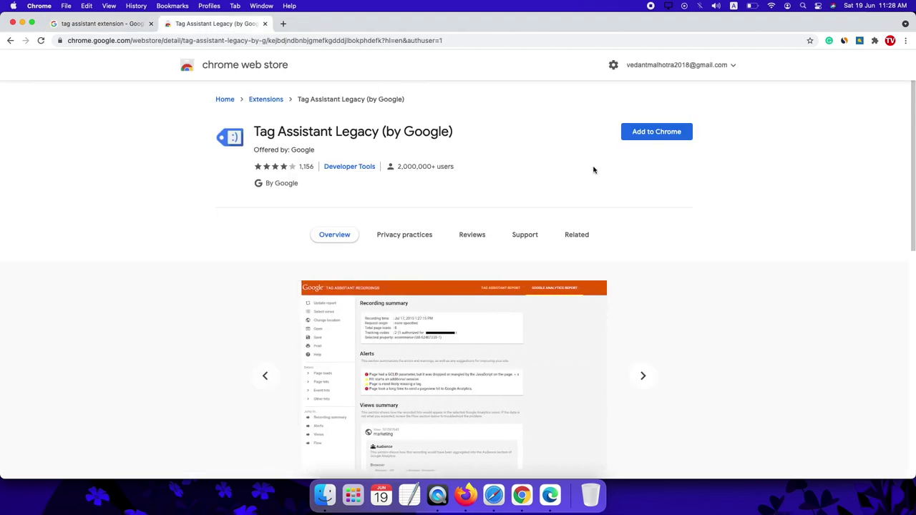
click(629, 136)
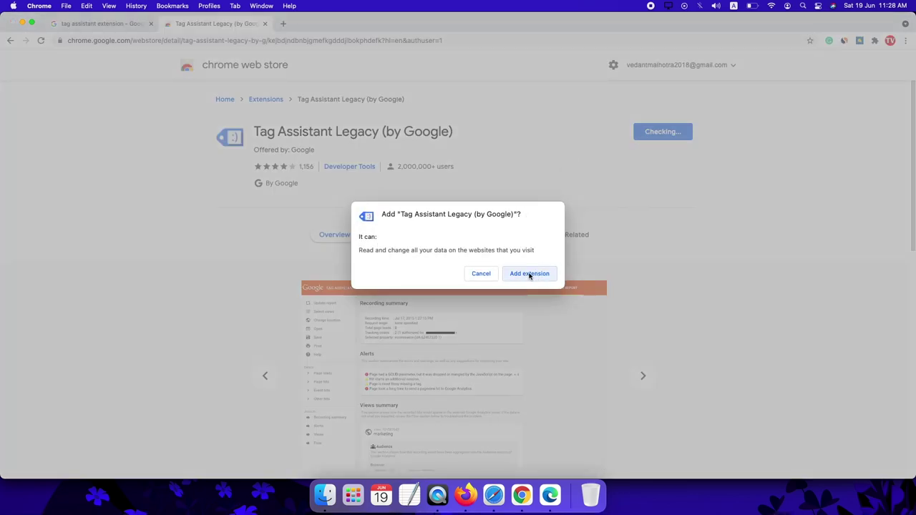
click(530, 274)
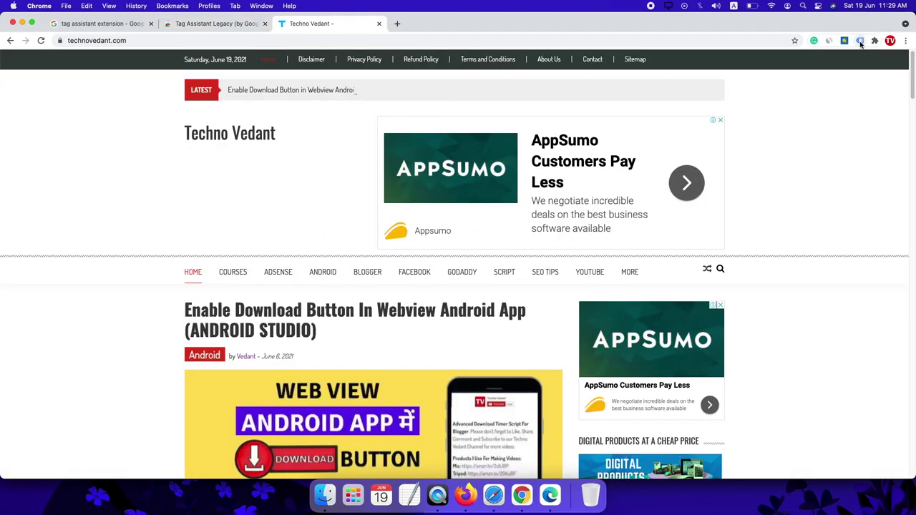
Enable Tag Assistant Legacy on technovedant.com with all default tag checks, then reload the page and view its tag analysis
click(861, 42)
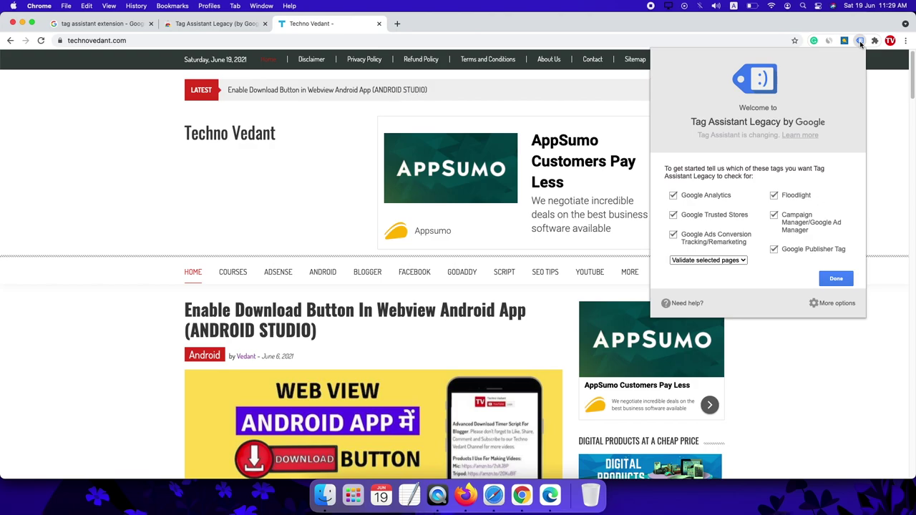
click(842, 281)
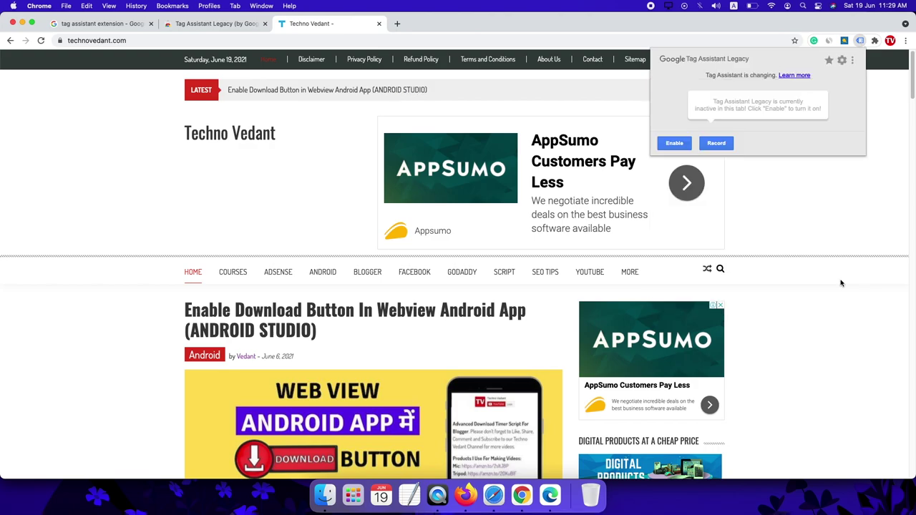
click(673, 145)
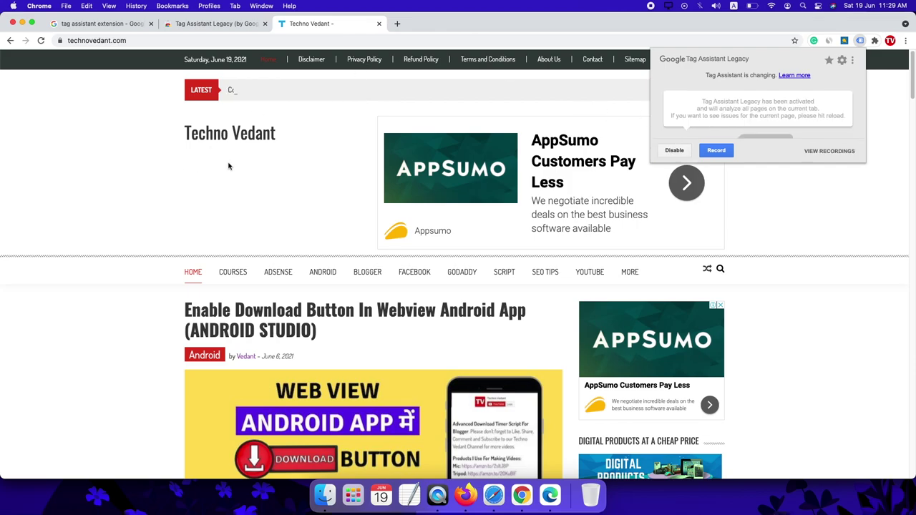
click(41, 40)
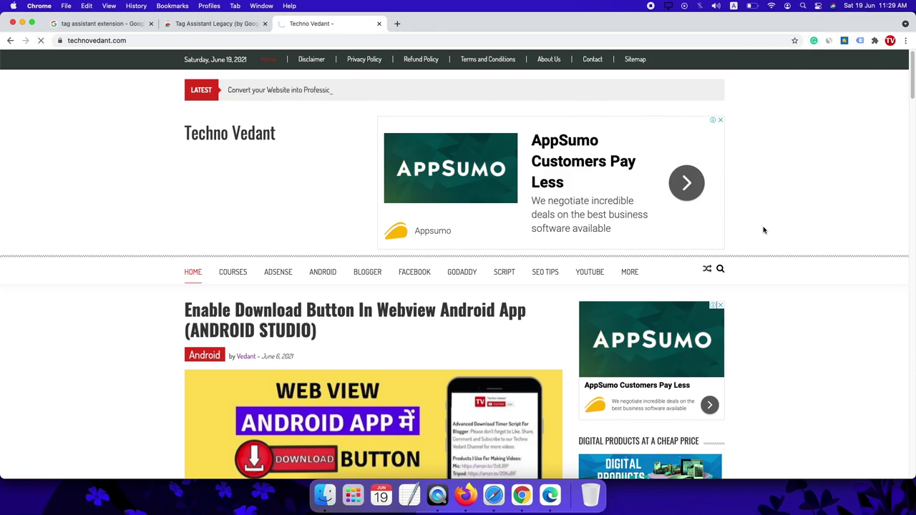
click(860, 41)
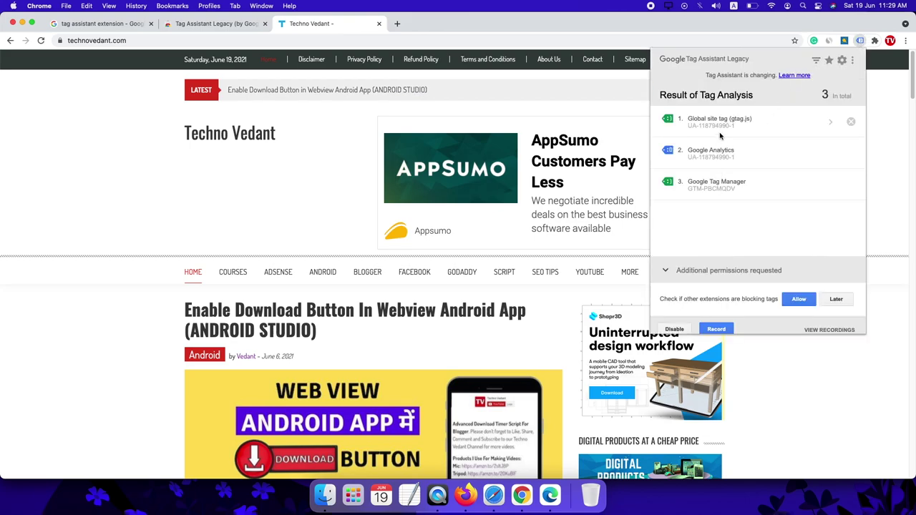
Switch back to Microsoft Edge and show the Google Tag Manager workspace overview
click(549, 495)
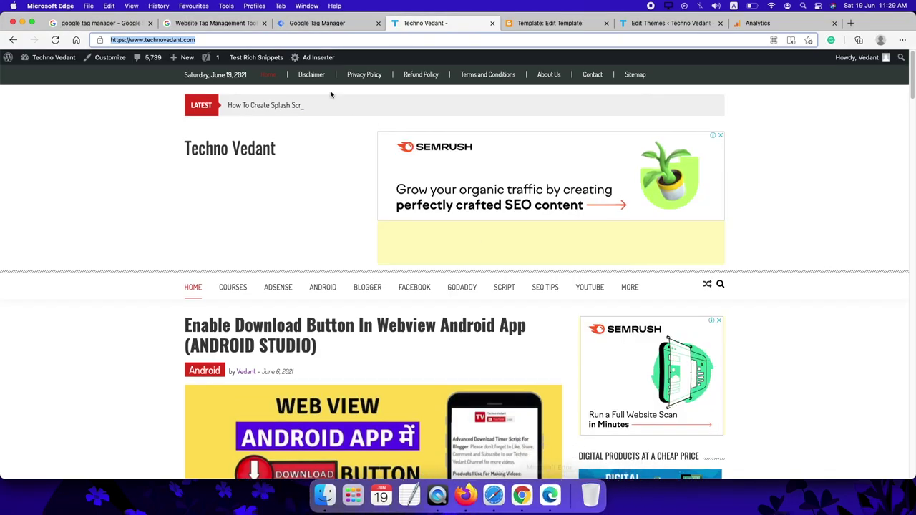
click(314, 24)
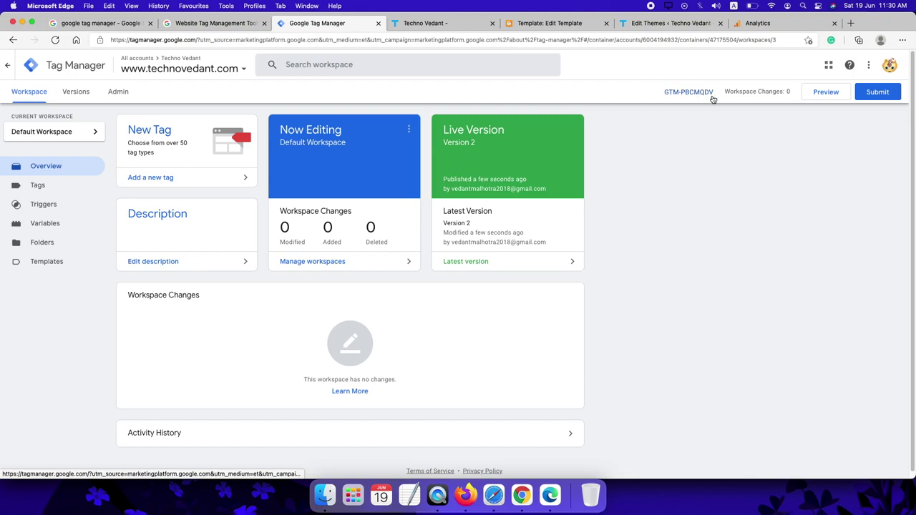
Switch to Chrome and view the Tag Assistant Legacy results for the site
click(518, 492)
click(860, 42)
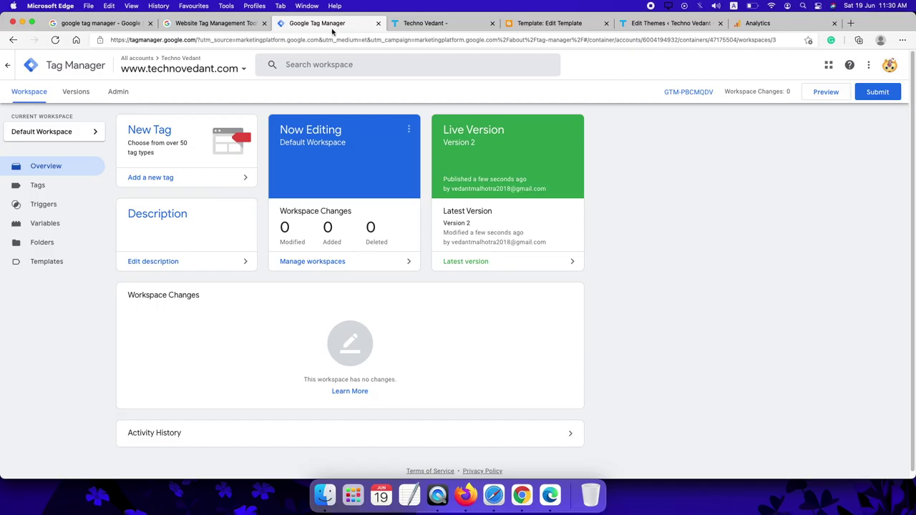
Back in Tag Manager in Microsoft Edge, create a new tag with Google Analytics: GA4 Configuration as its tag type
click(39, 188)
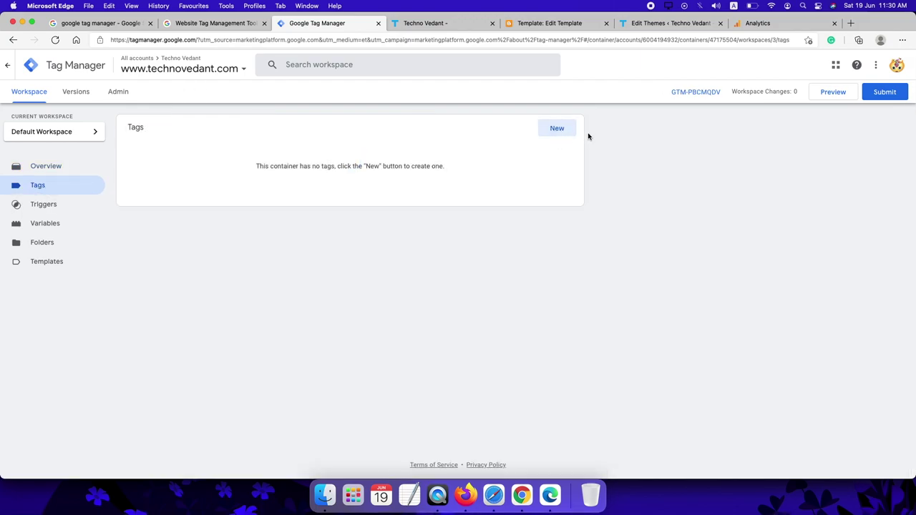
click(562, 129)
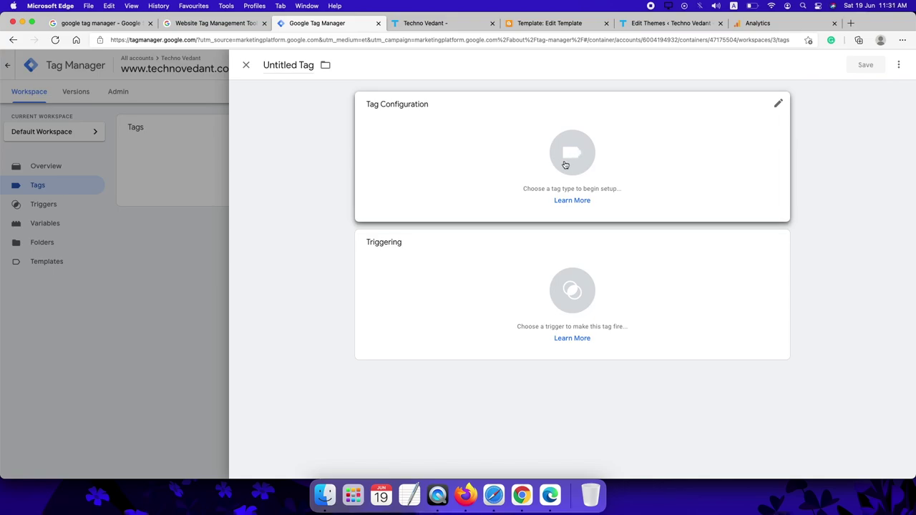
click(574, 152)
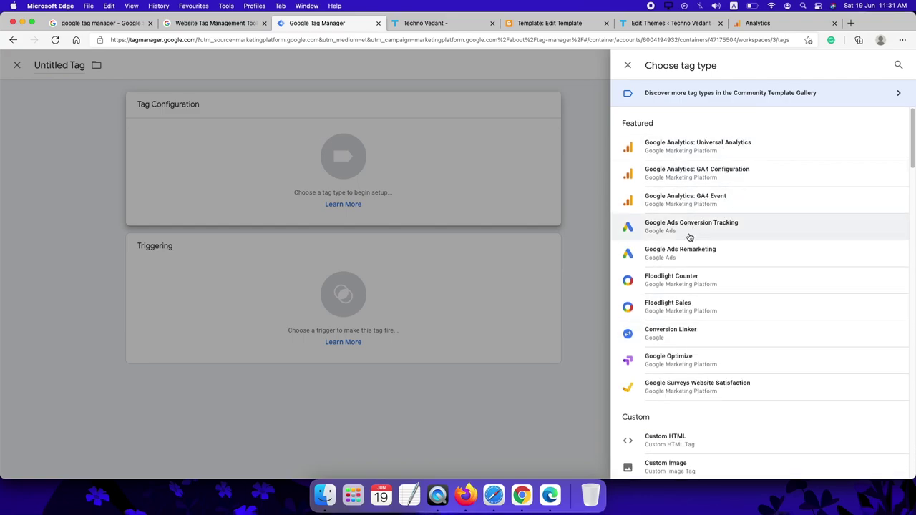
scroll(691, 235, down, 5)
scroll(689, 236, down, 10)
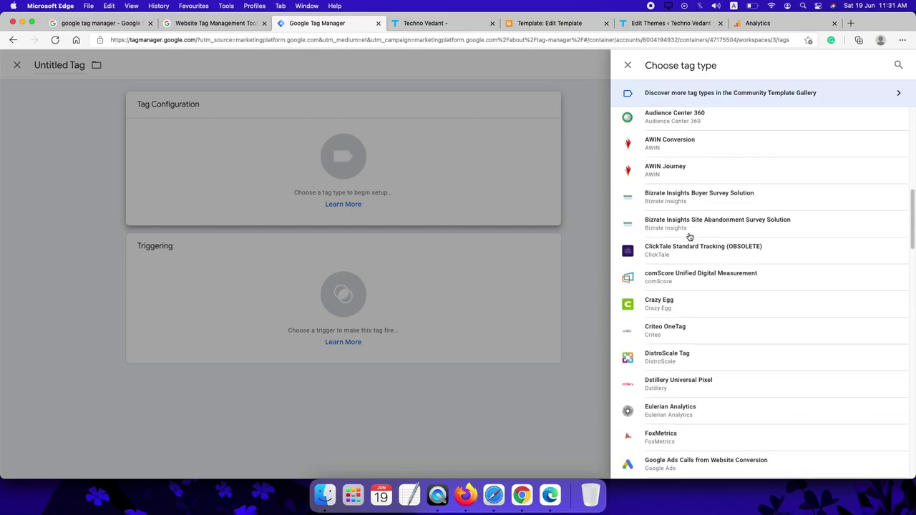
scroll(689, 236, down, 10)
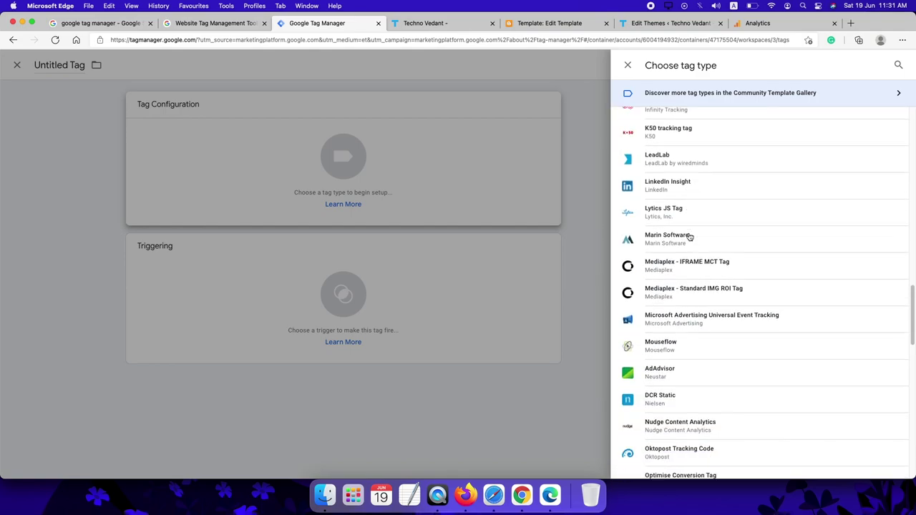
scroll(689, 236, down, 1)
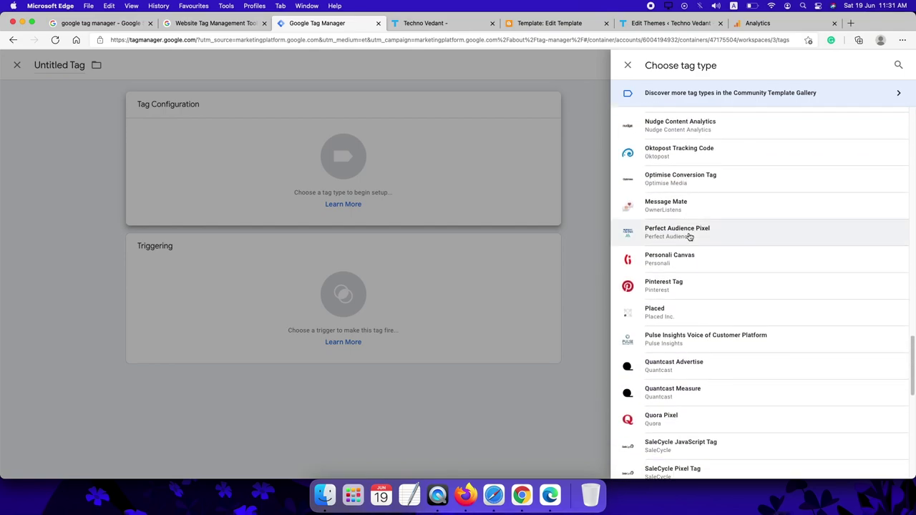
scroll(689, 236, up, 20)
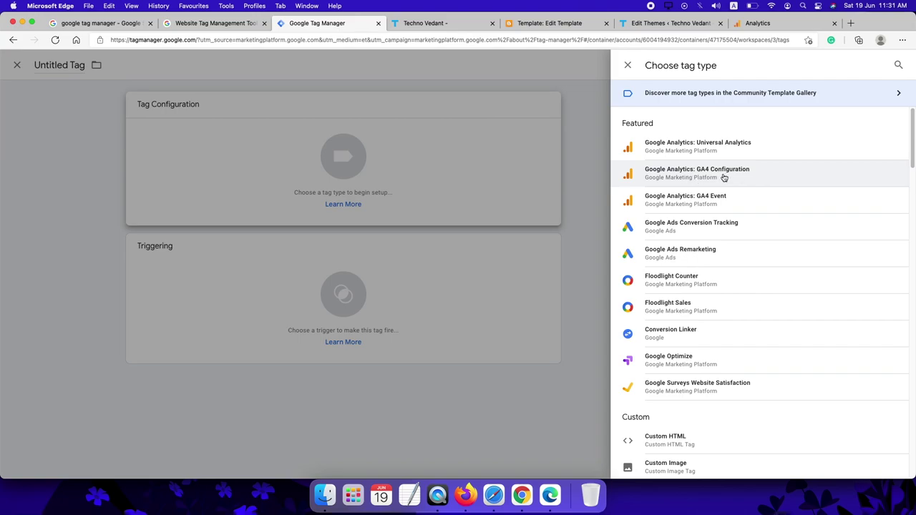
click(710, 176)
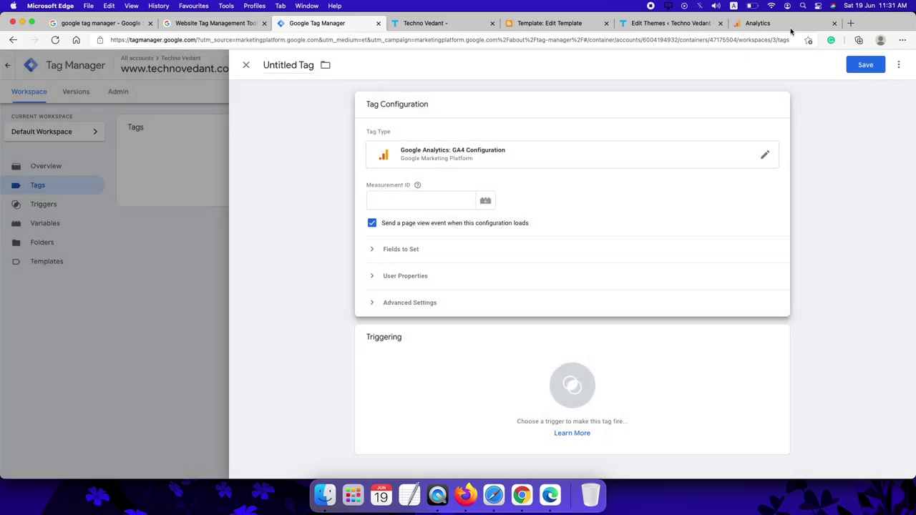
Copy the site's tracking ID from the Tracking Code page in Google Analytics
click(759, 23)
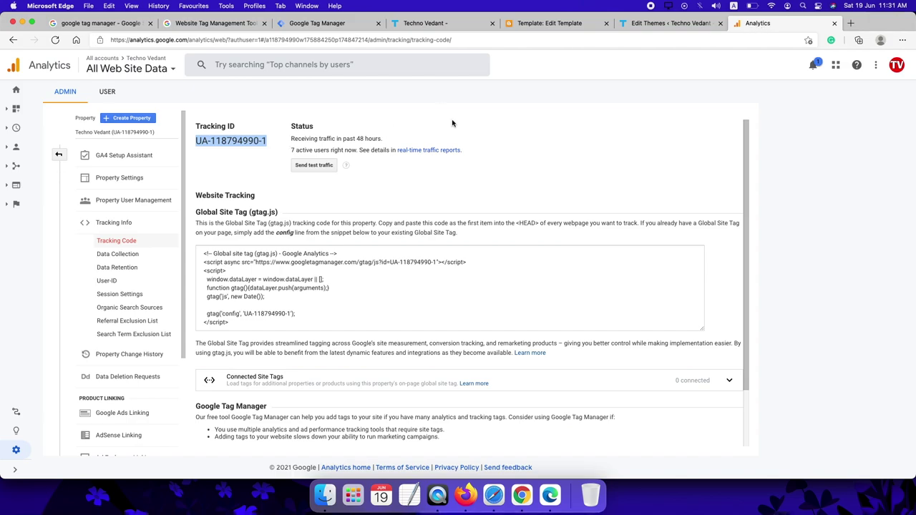
click(15, 470)
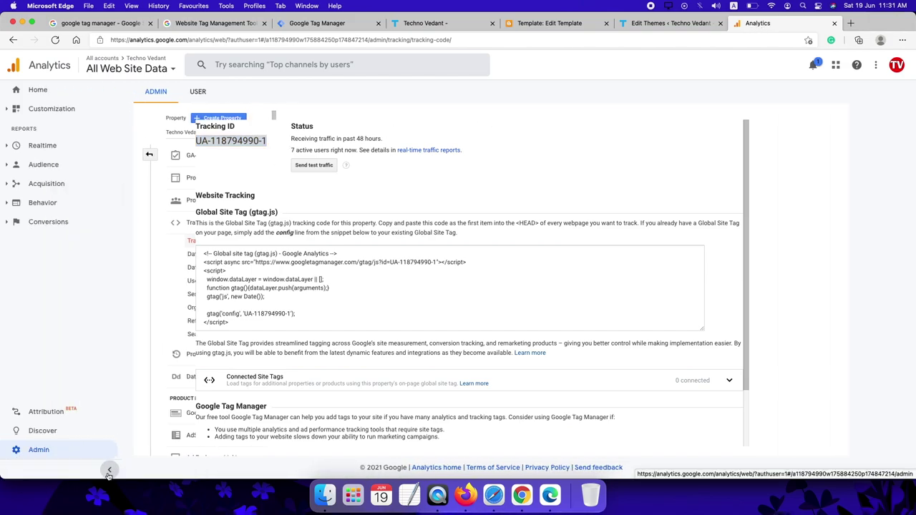
click(109, 472)
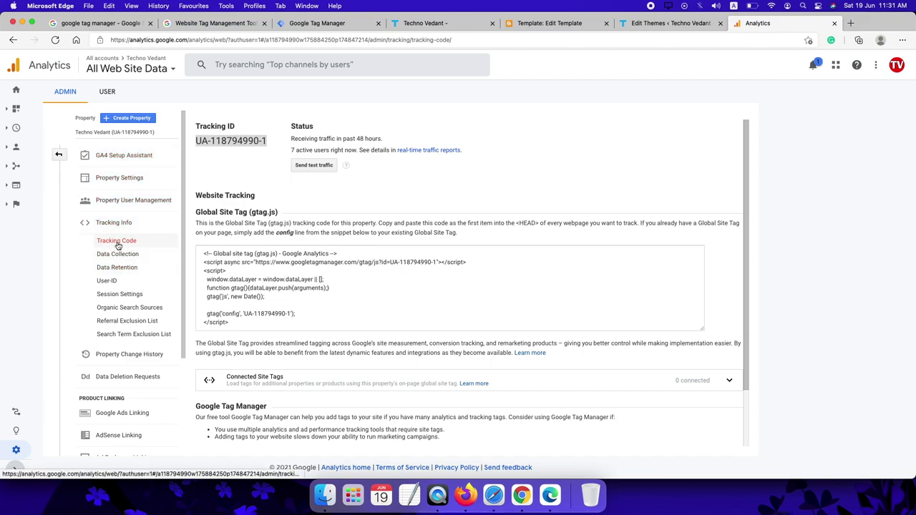
right_click(240, 140)
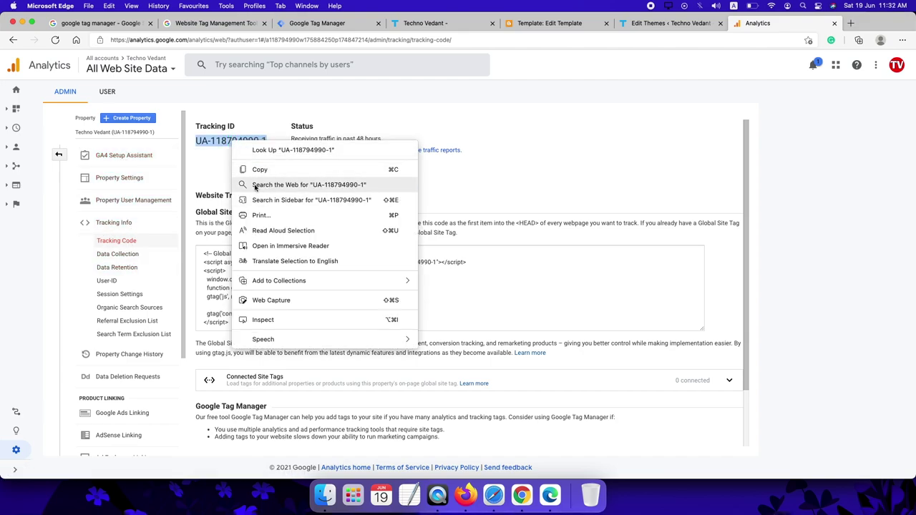
click(252, 170)
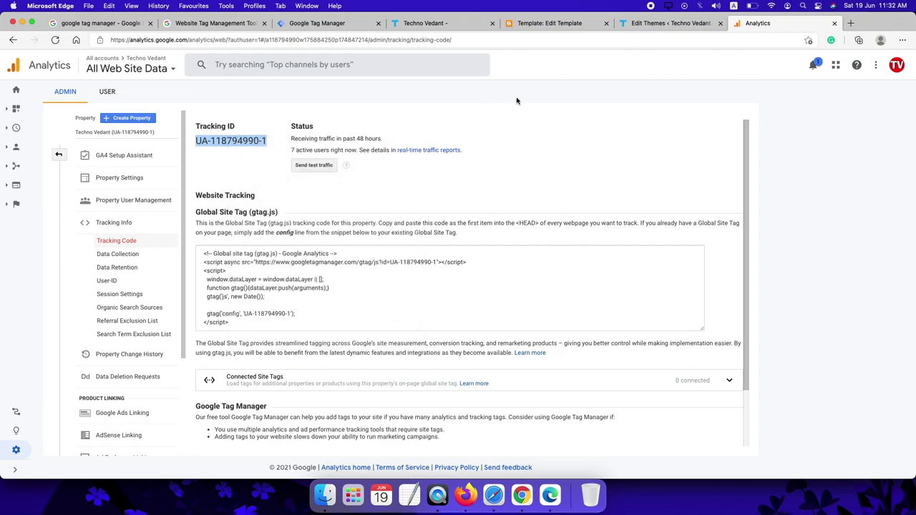
Return to the untitled tag in Google Tag Manager and paste the copied tracking ID as its Measurement ID
click(317, 23)
right_click(390, 199)
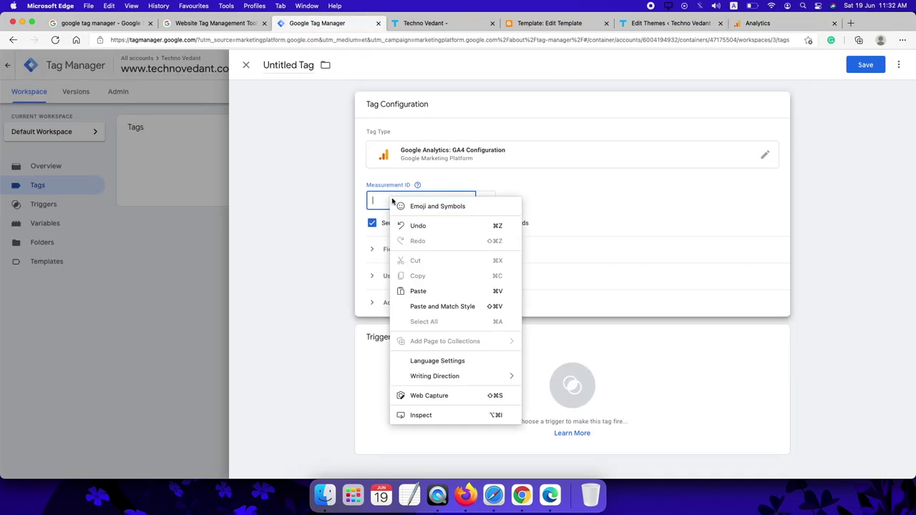
click(420, 292)
click(358, 334)
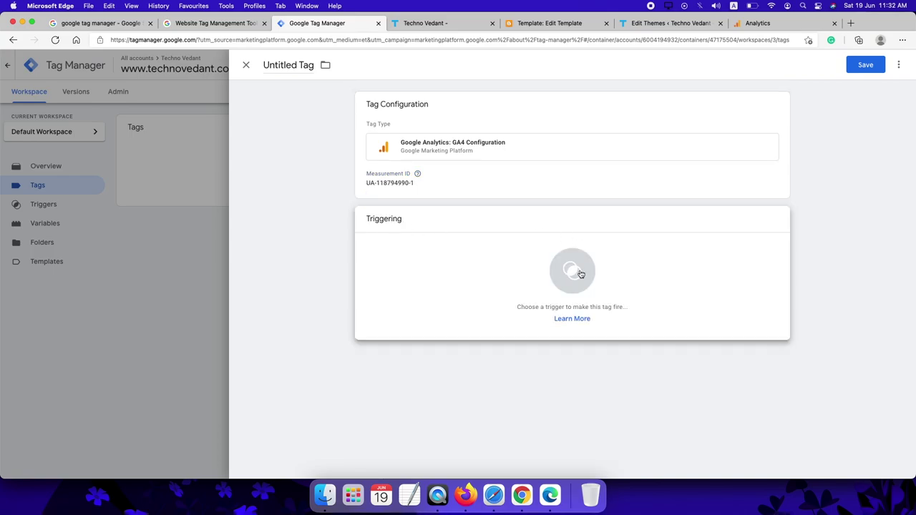
Assign the All Pages page view trigger to the GA4 Configuration tag and save the tag
click(567, 275)
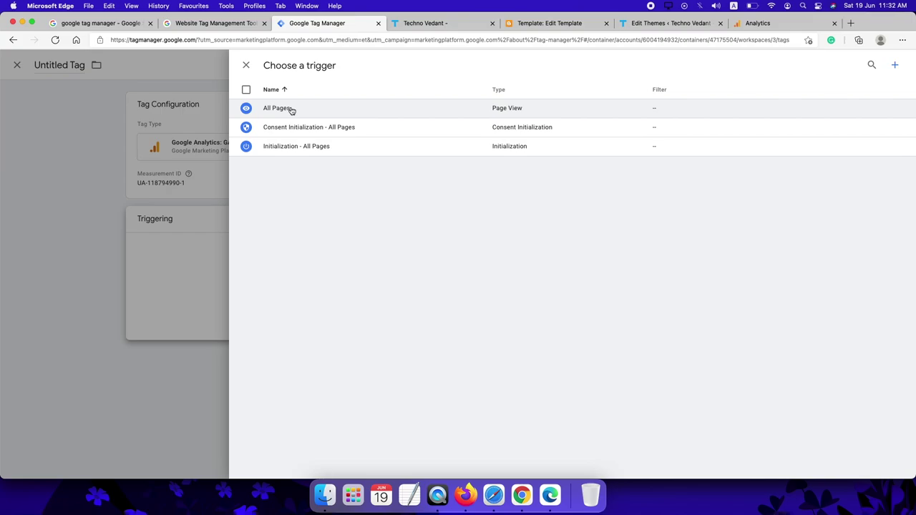
click(285, 111)
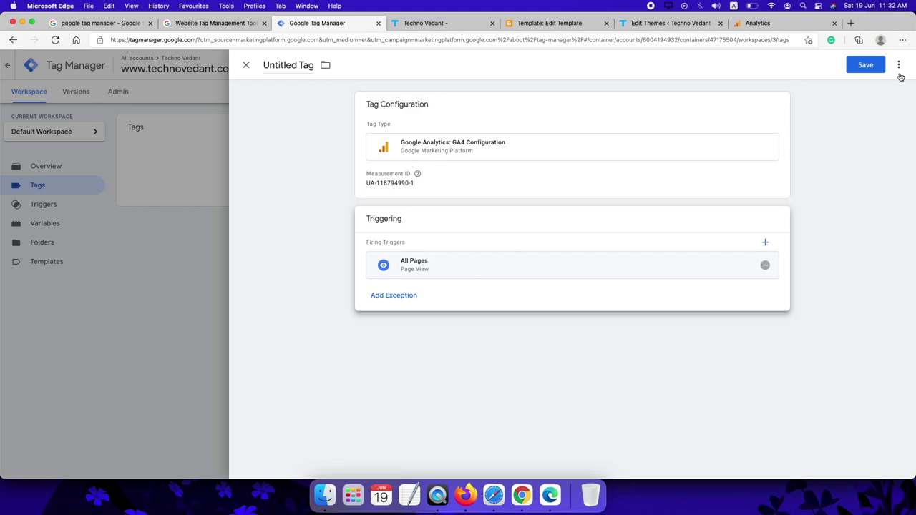
click(865, 64)
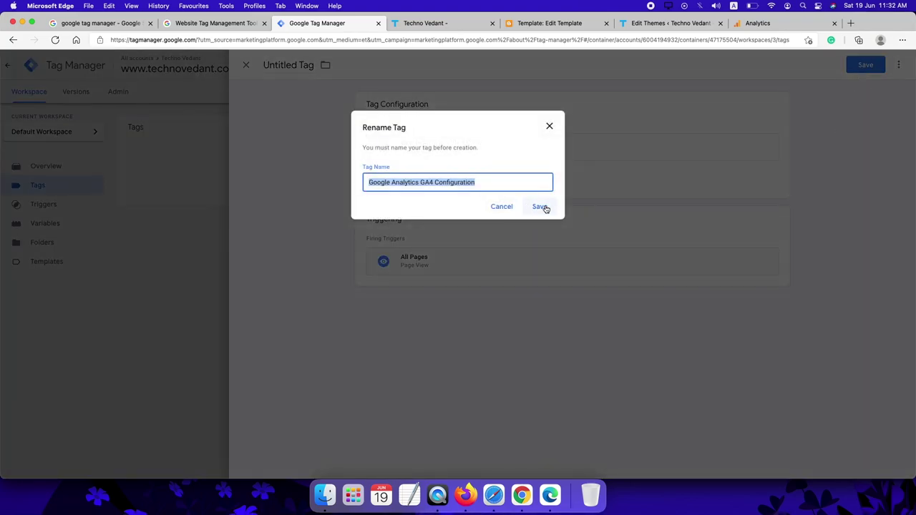